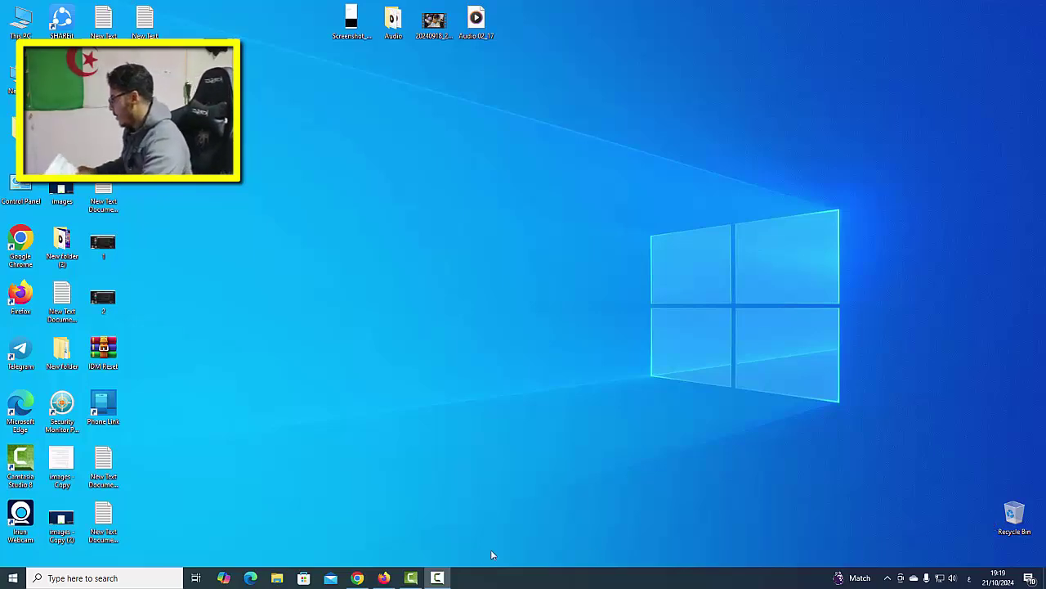
- Open the browser and go to AdSense Payments > Payment info
left_click(357, 578)
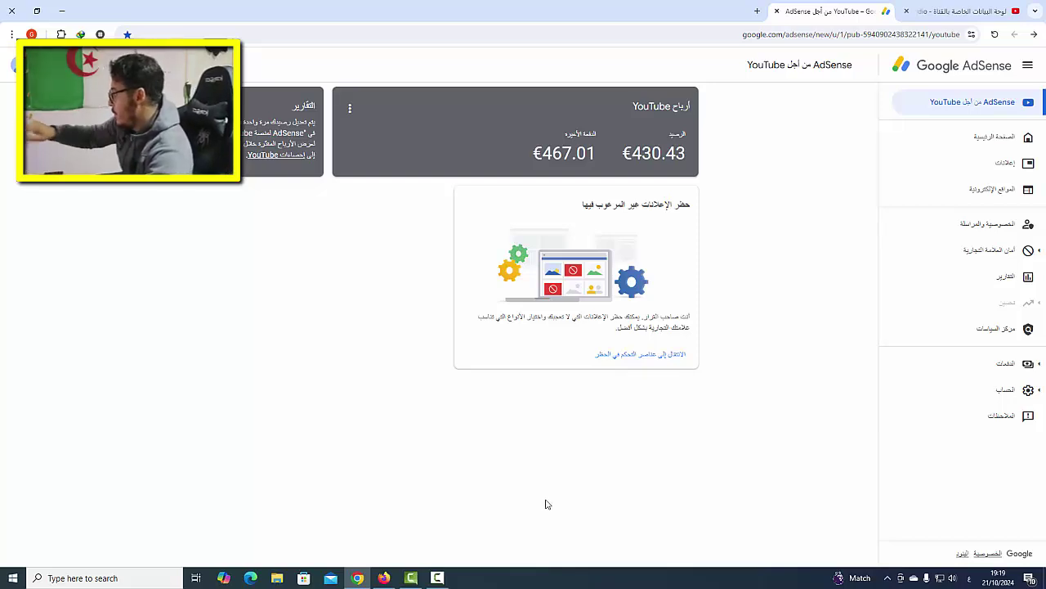
left_click(963, 362)
left_click(973, 393)
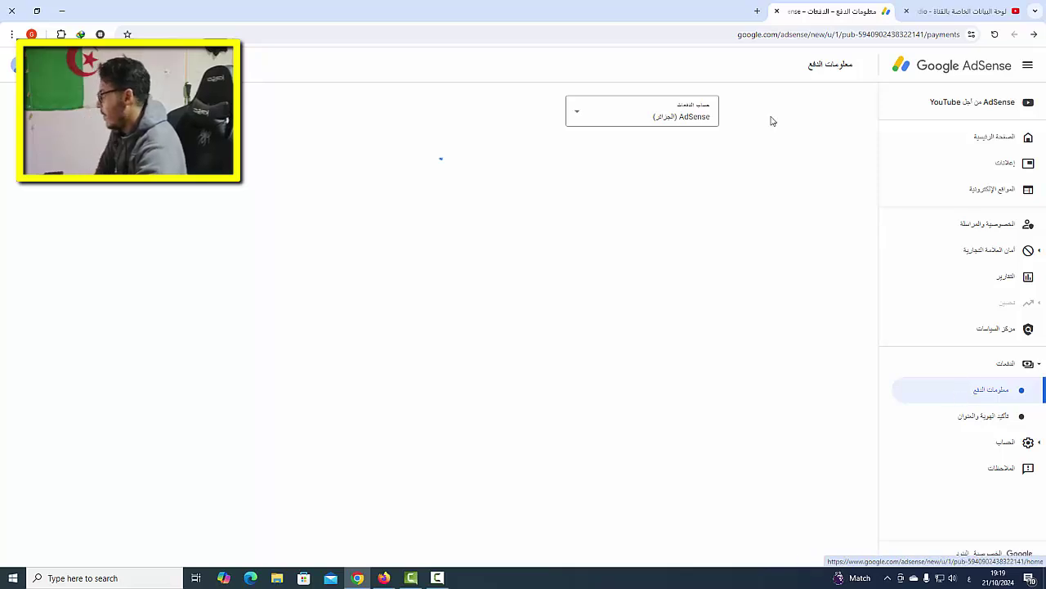
- Switch the payments account to the YouTube (Algeria) account
left_click(643, 116)
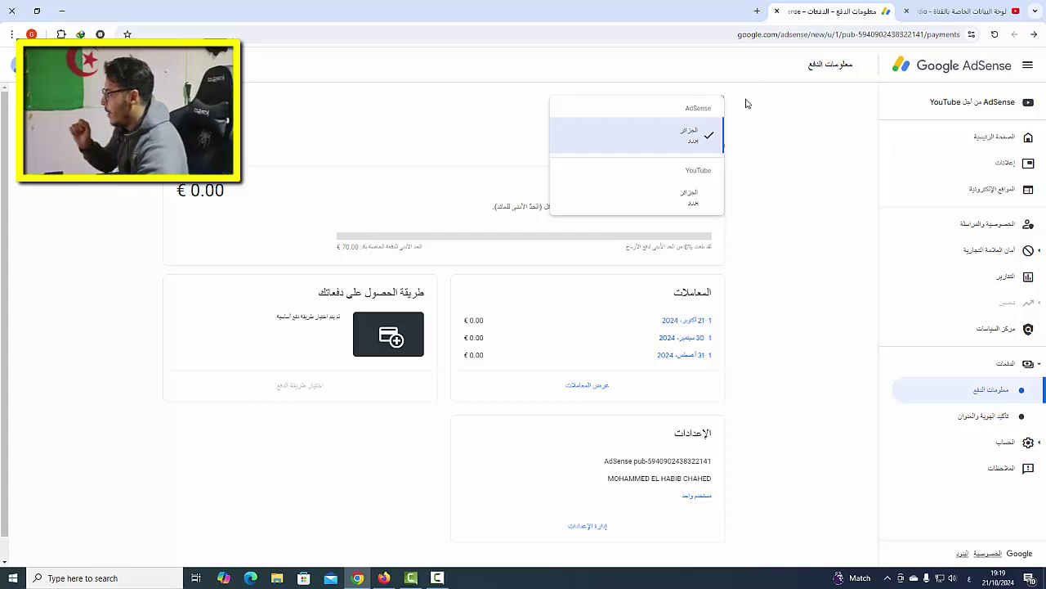
left_click(678, 202)
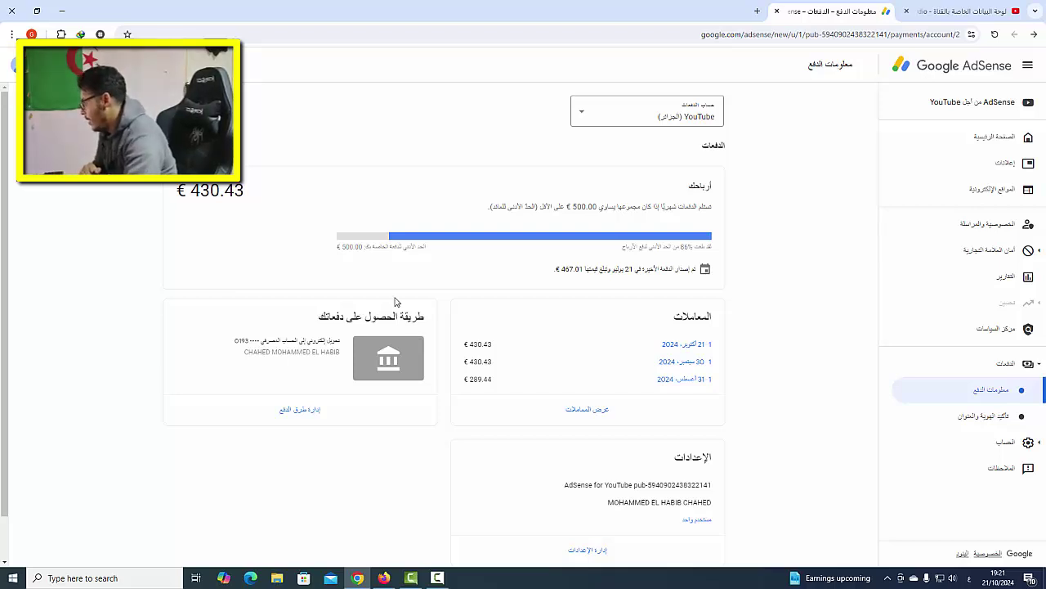
- Go to Manage payment methods for the YouTube payments account
left_click(310, 421)
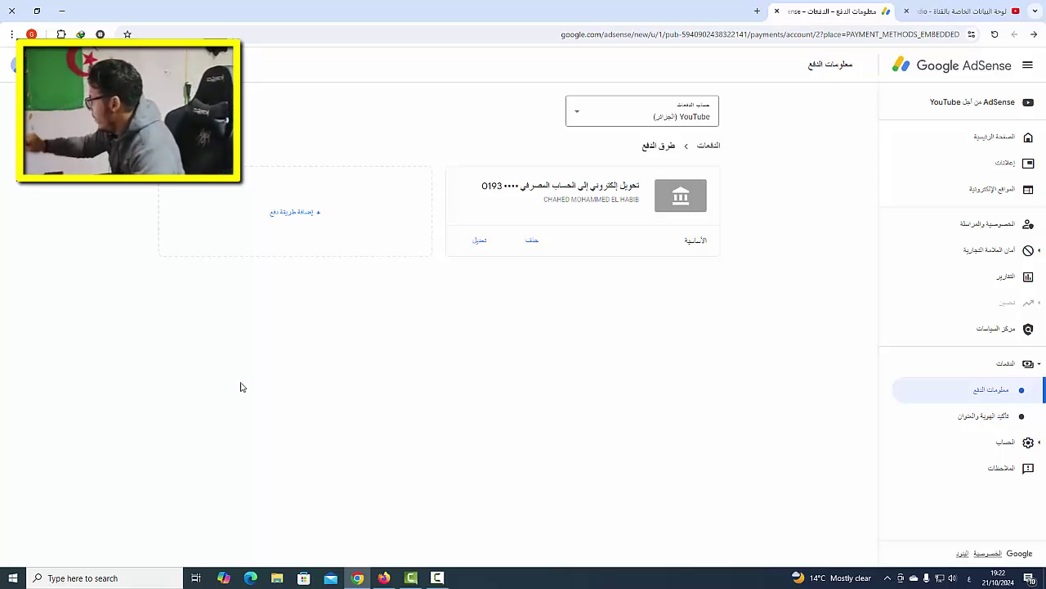
- Add a payment method and choose new wire-transfer bank details
left_click(294, 245)
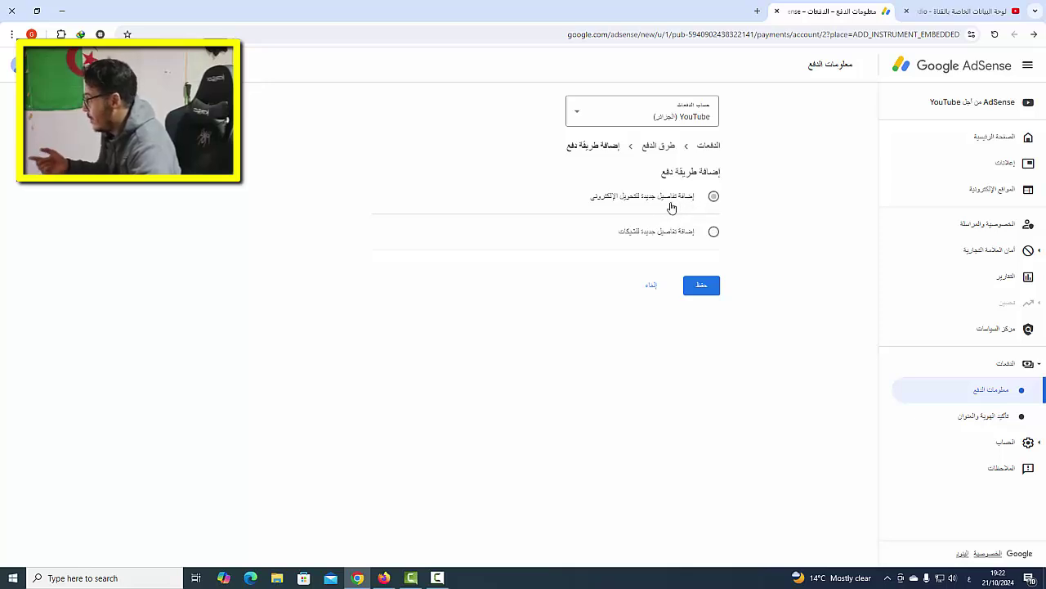
left_click(622, 207)
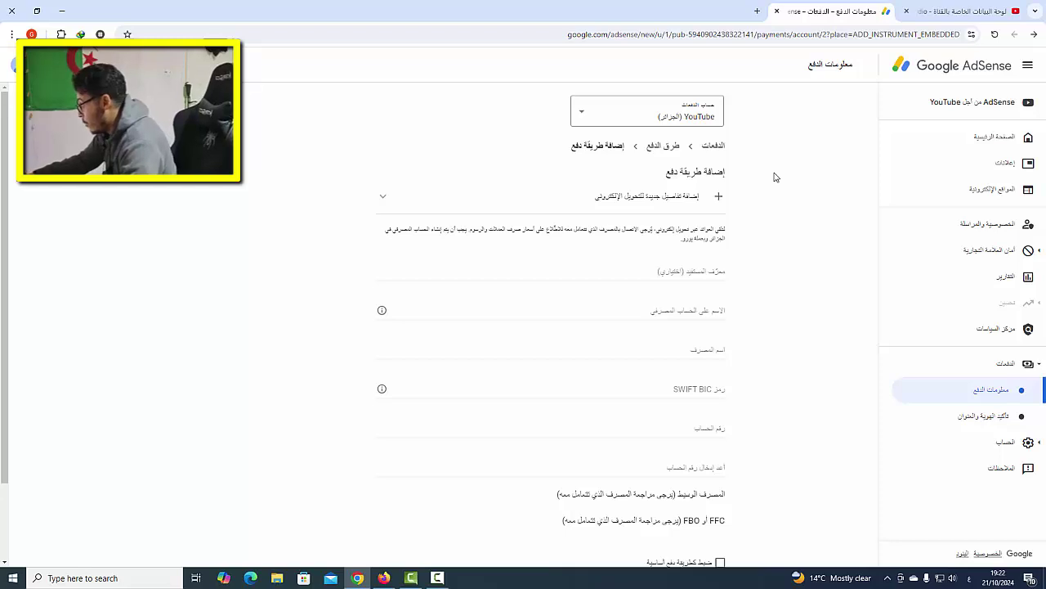
- Enter the account holder's full name in the payee identifier field using the French keyboard
left_click(675, 266)
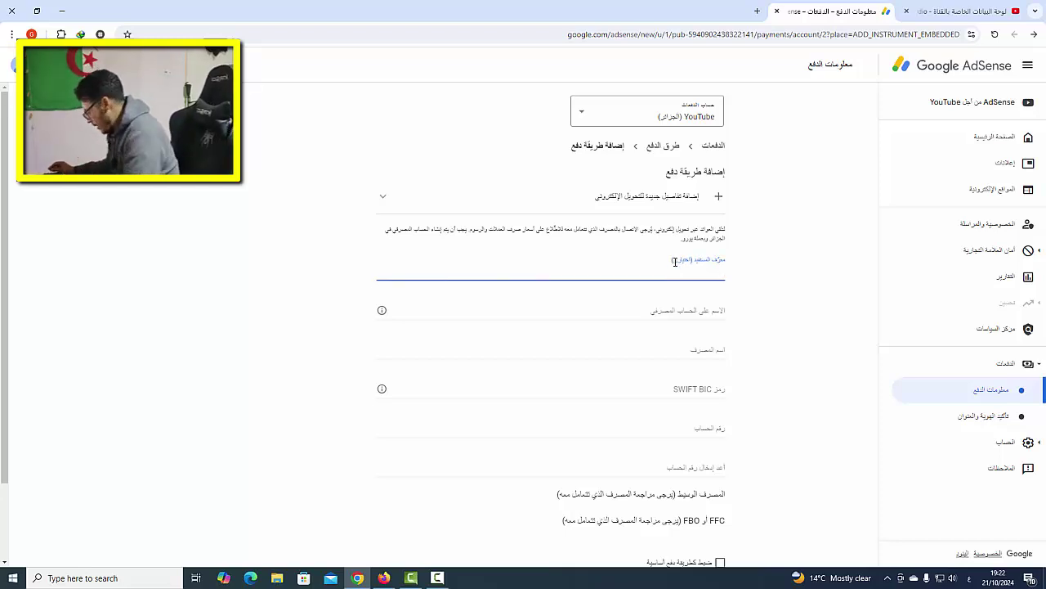
type("ك")
key("BackSpace")
key("BackSpace")
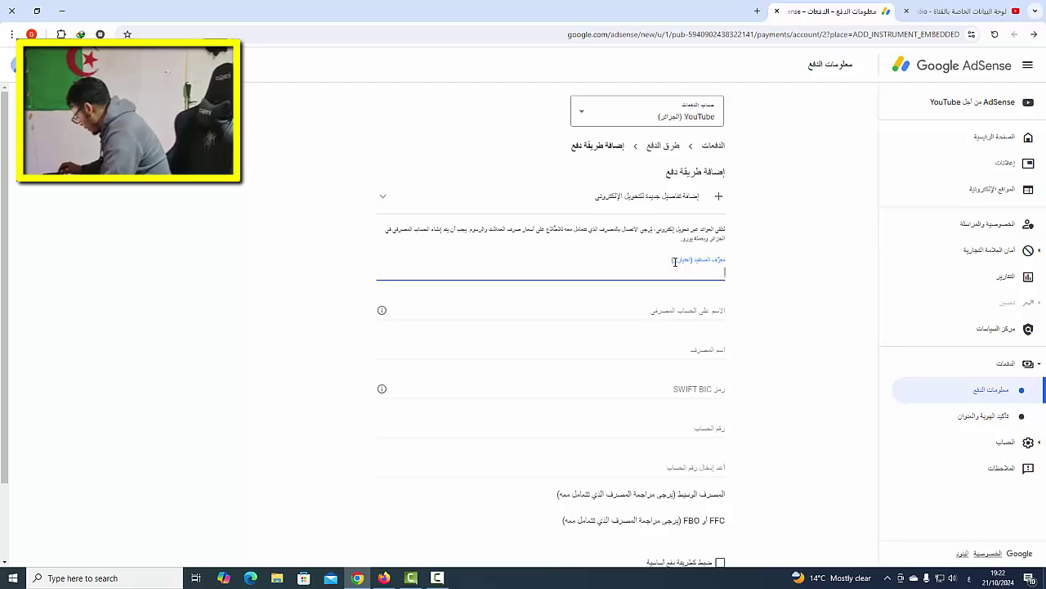
key("alt+shift")
type("m")
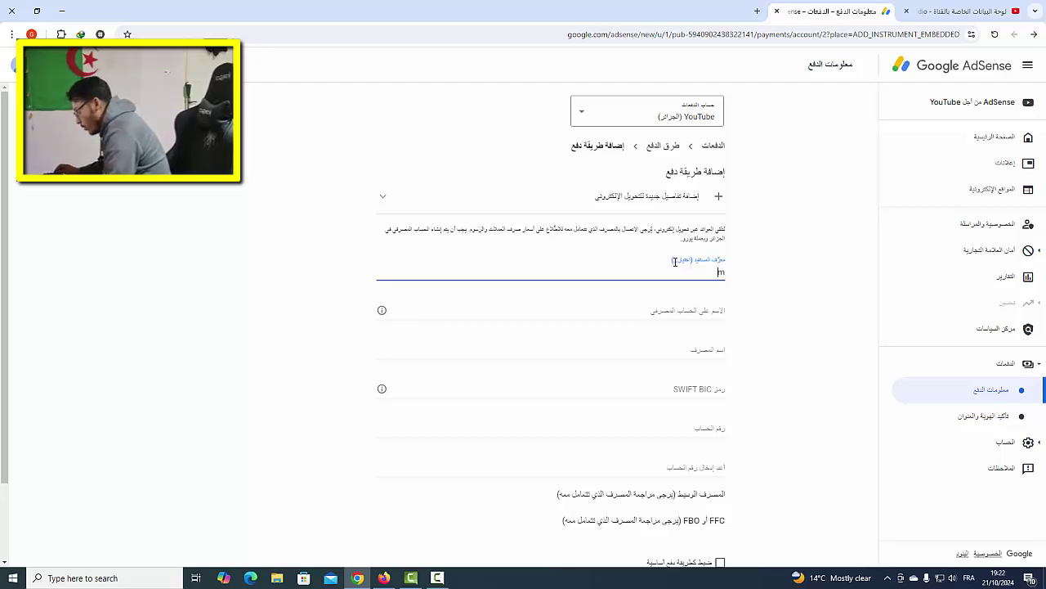
key("BackSpace")
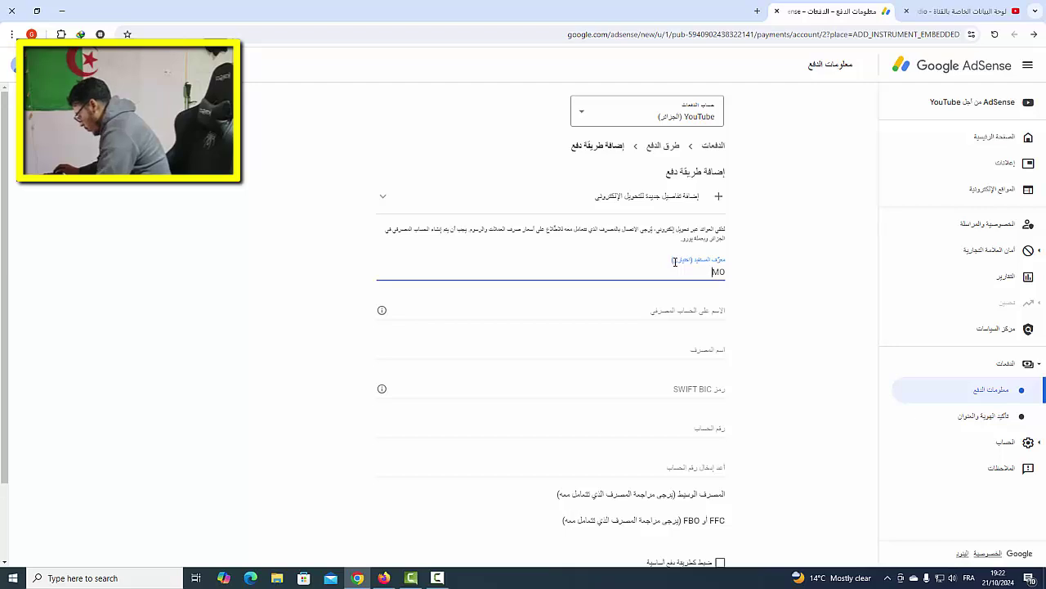
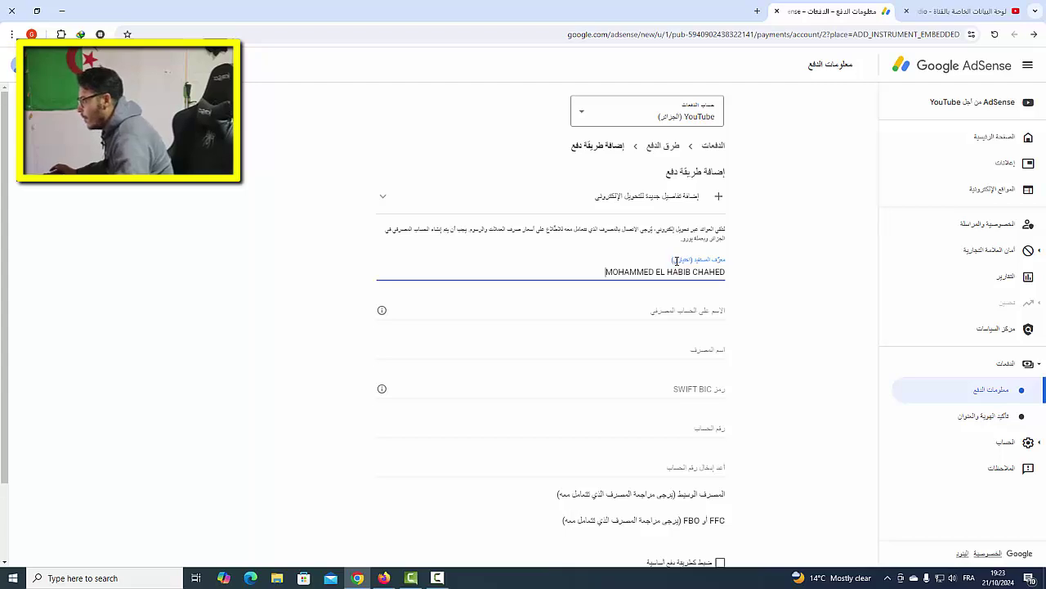
triple_click(686, 272)
key("ctrl+c")
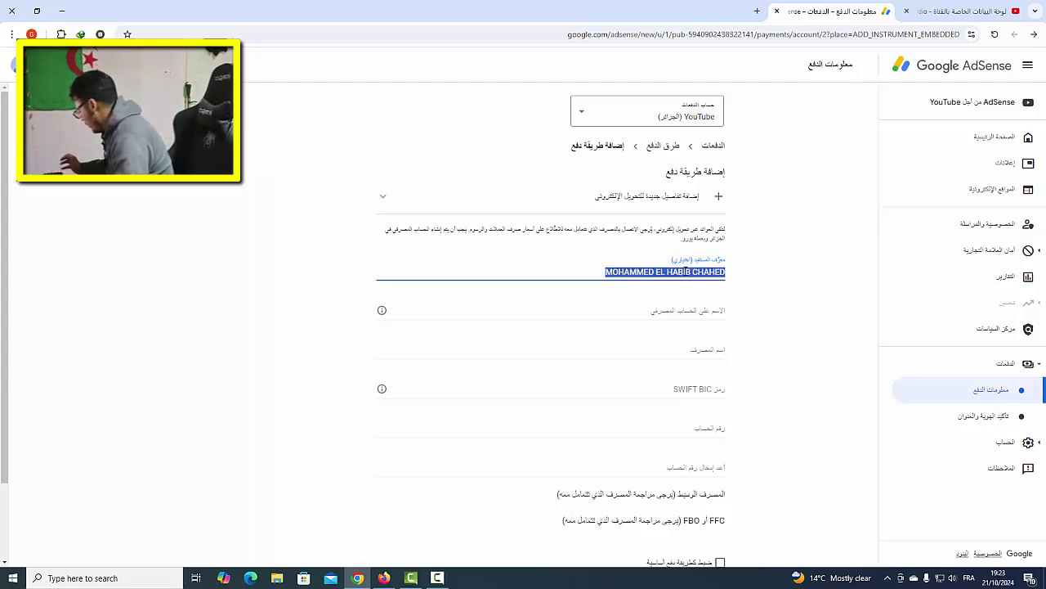
- Paste the holder's full name into the name-on-bank-account field
left_click(675, 313)
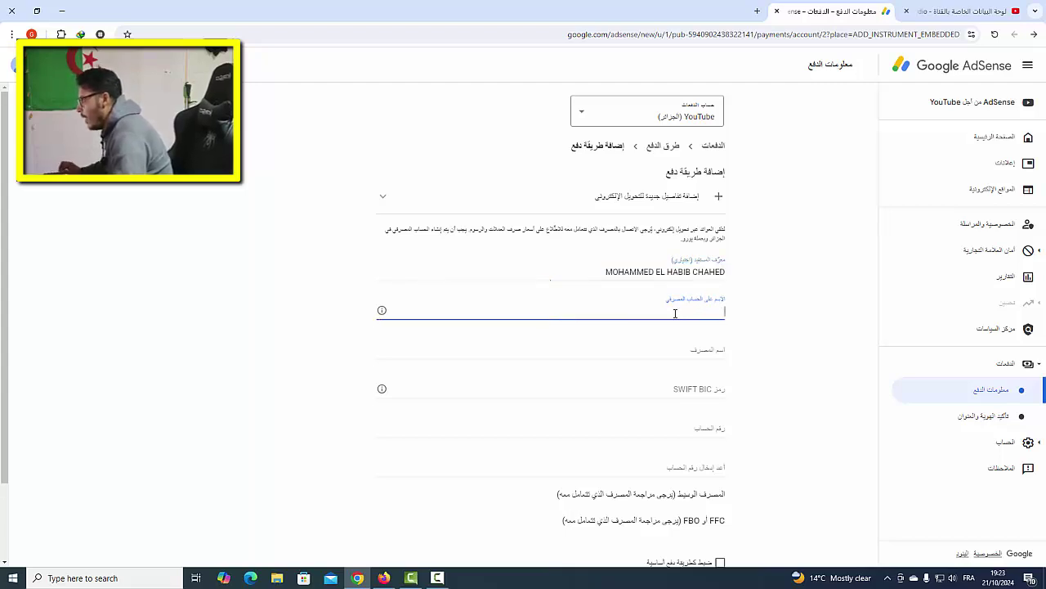
key("ctrl+v")
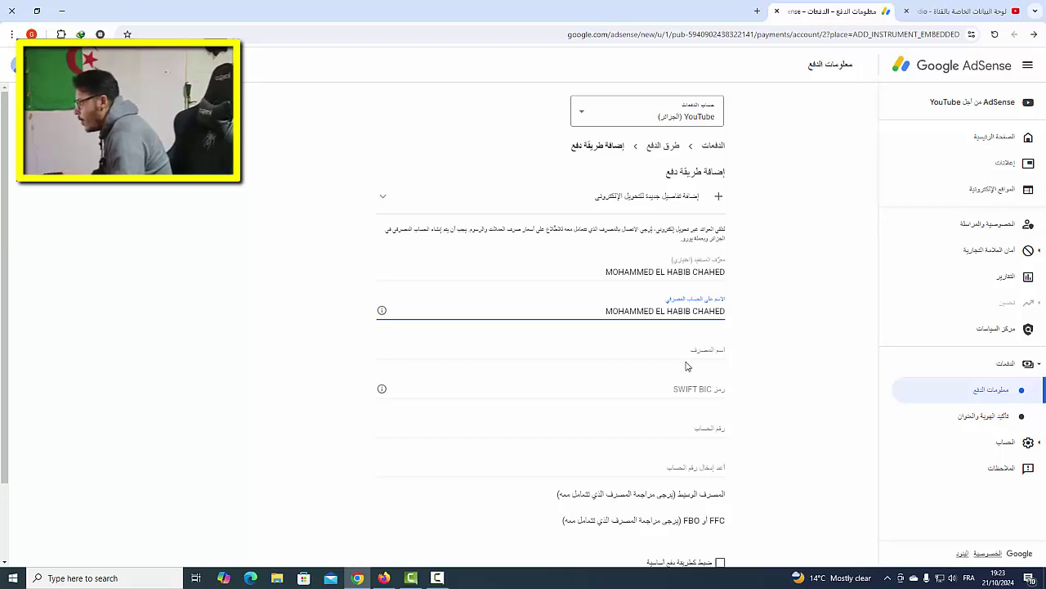
left_click(689, 350)
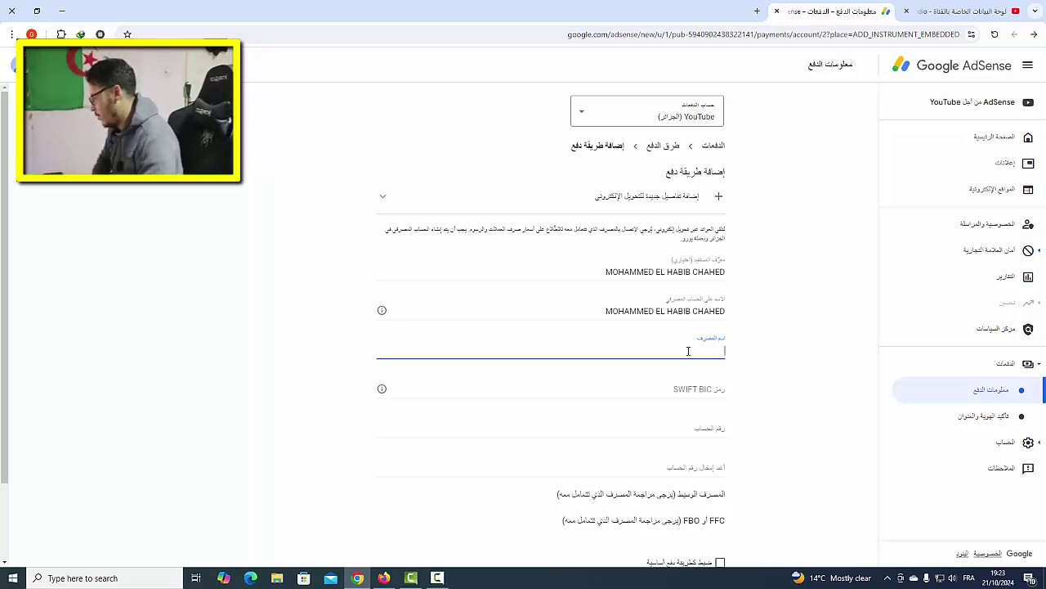
- Switch to other windows to look up the bank's SWIFT code
left_click(438, 577)
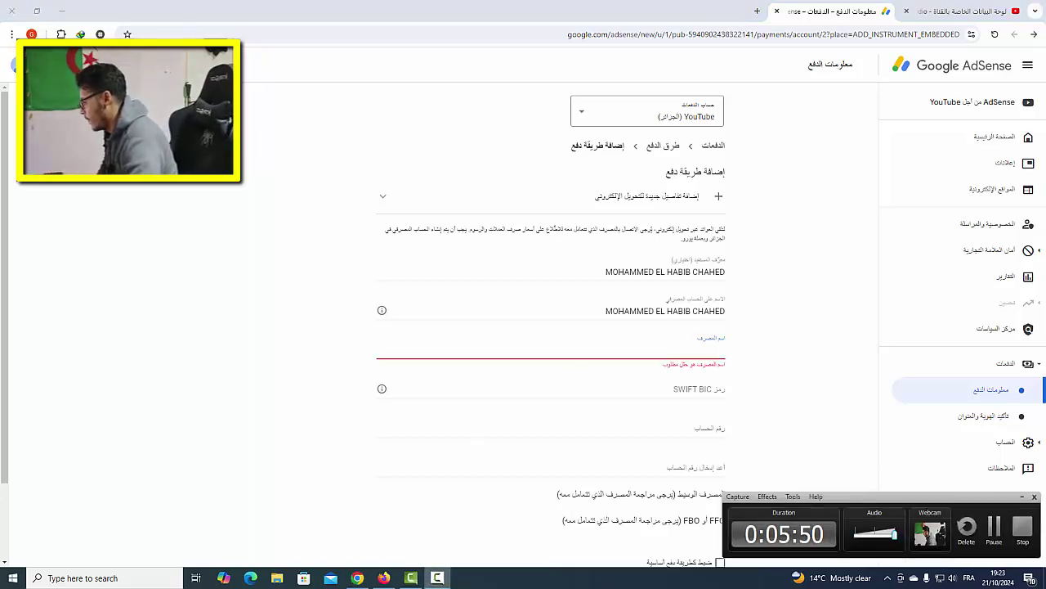
left_click(986, 534)
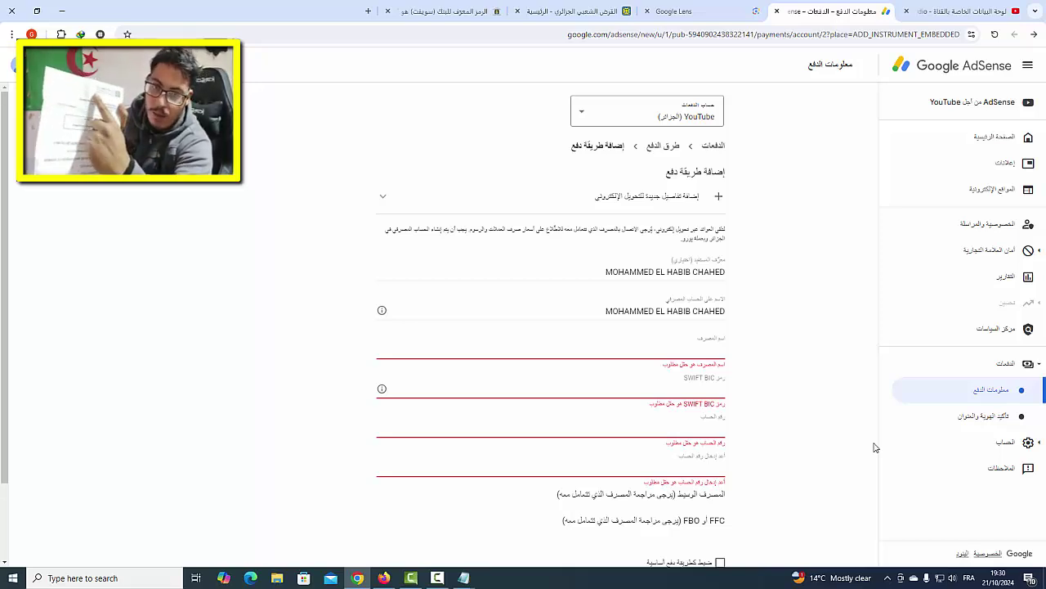
- Copy the bank name CREDIT POPULAIRE D'ALGERIE from the Notepad notes
left_click(719, 350)
mouse_move(463, 576)
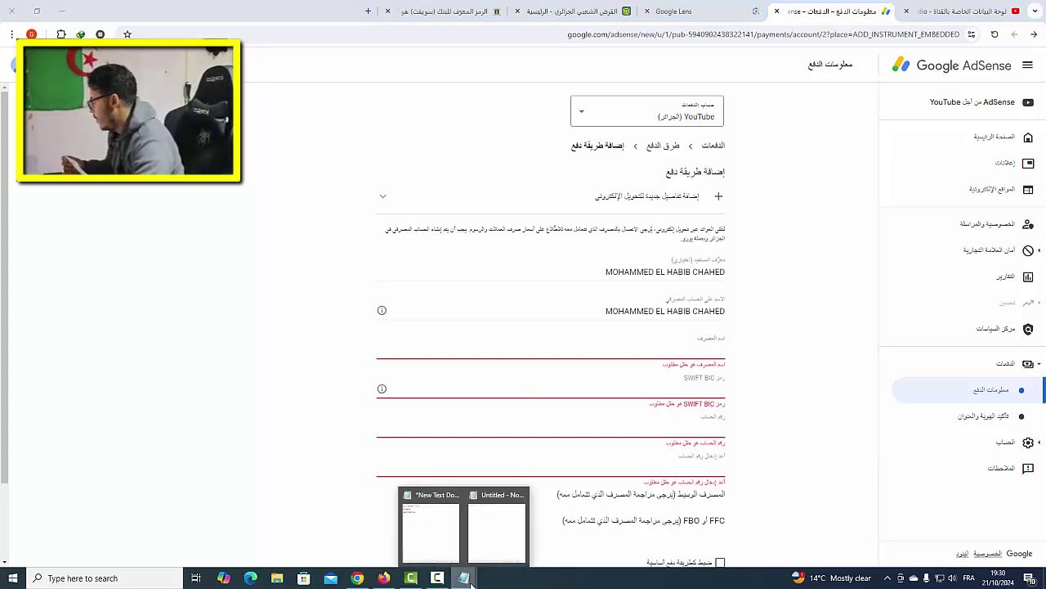
left_click(454, 549)
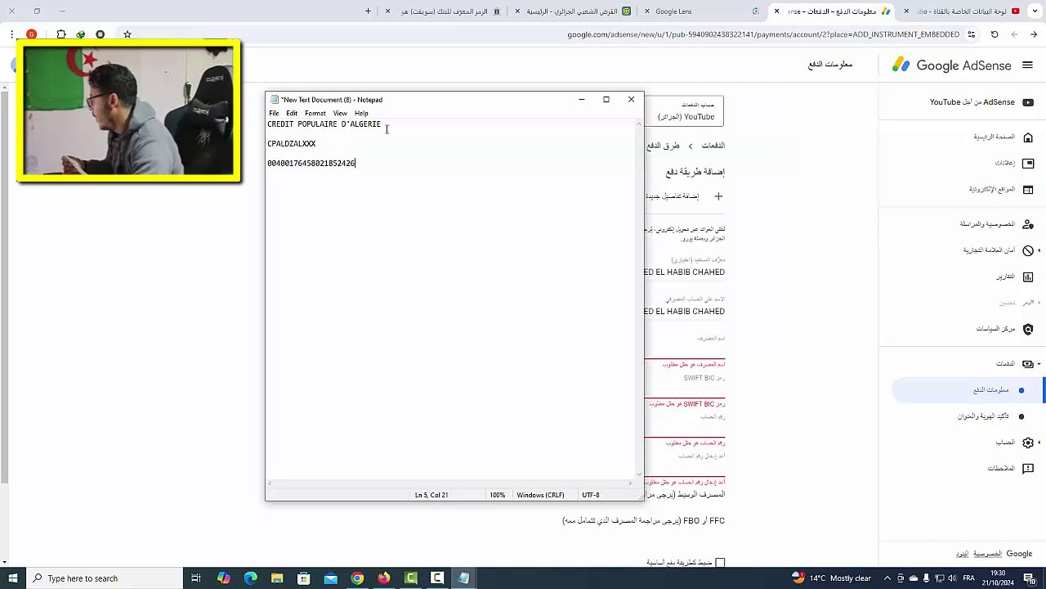
left_click_drag(379, 125, 306, 124)
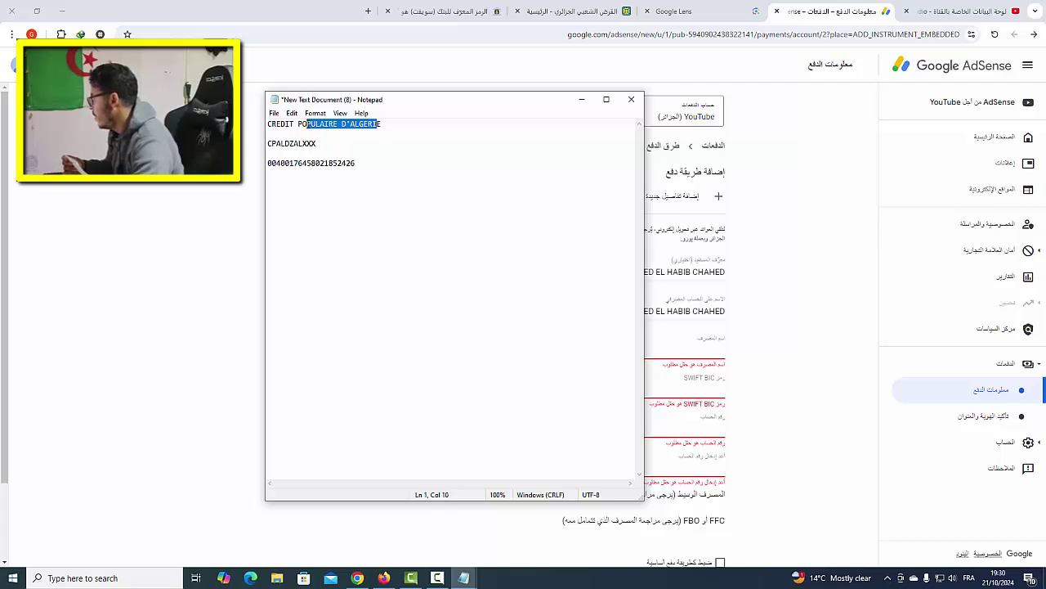
double_click(307, 125)
left_click(307, 125)
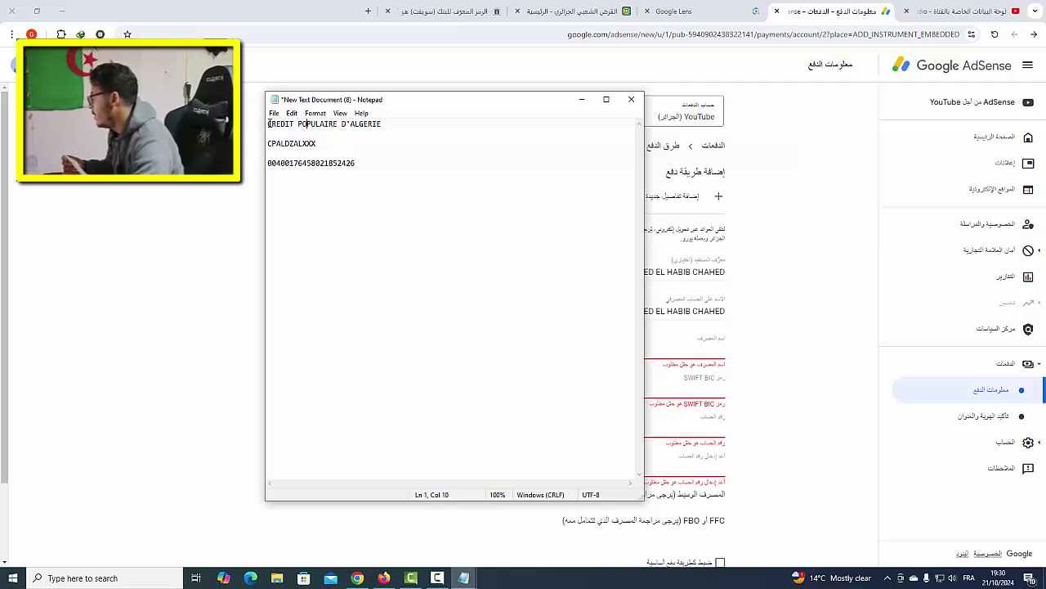
left_click_drag(269, 124, 381, 124)
right_click(381, 125)
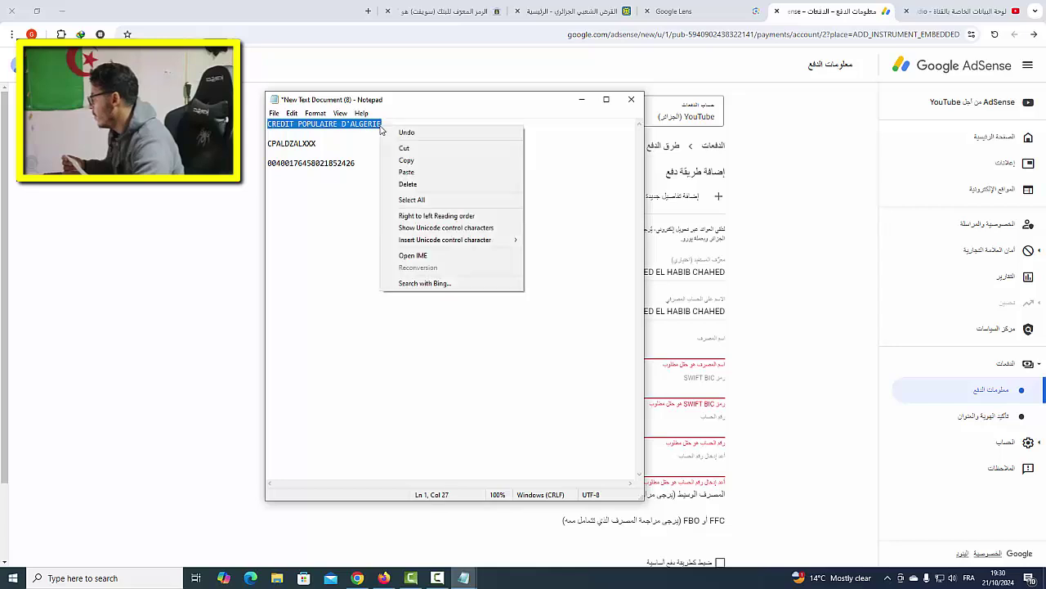
left_click(401, 160)
- Paste CREDIT POPULAIRE D'ALGERIE into the form's bank name field
left_click(759, 297)
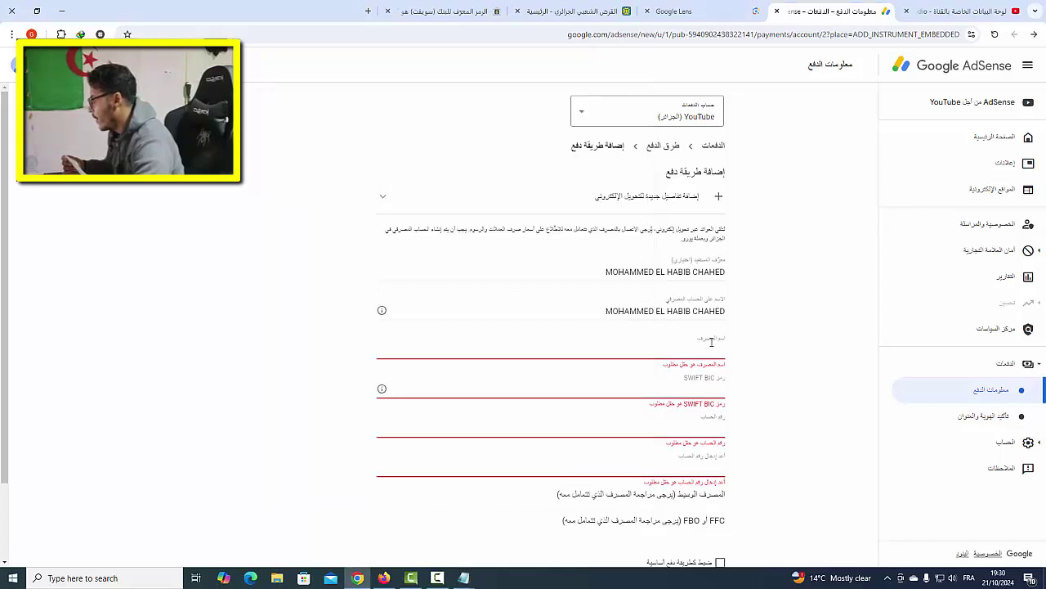
right_click(710, 344)
left_click(656, 199)
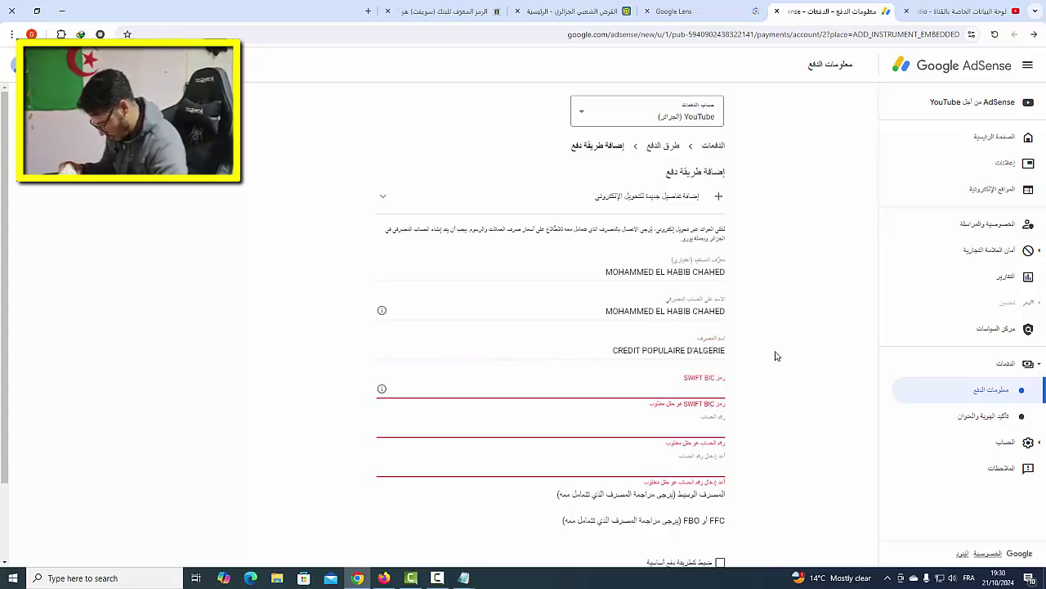
key("Tab")
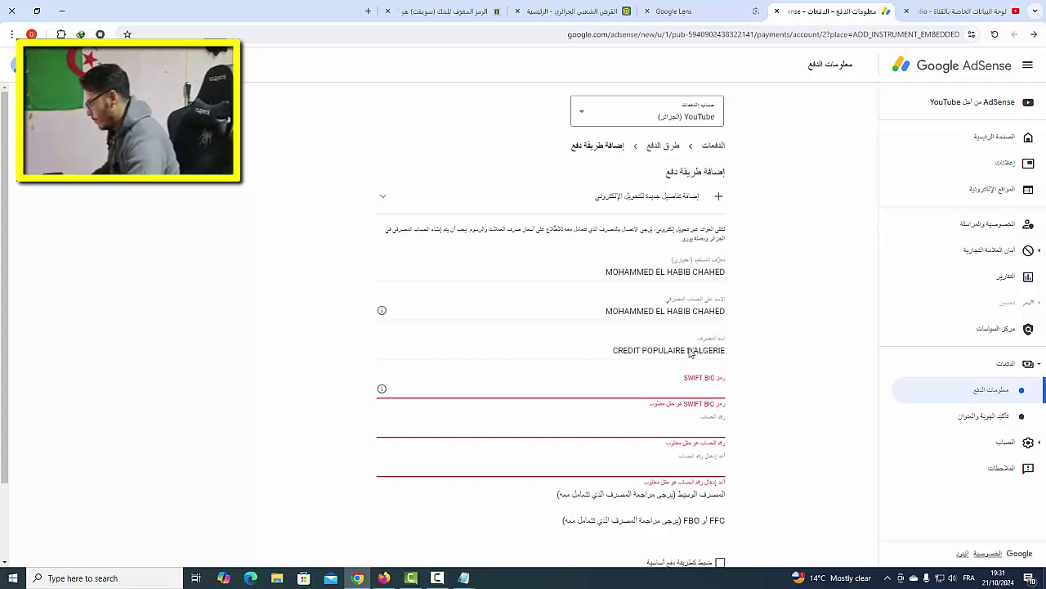
- Copy the SWIFT code CPALDZALXXX from Notepad into the SWIFT BIC field
left_click(463, 577)
left_click(444, 502)
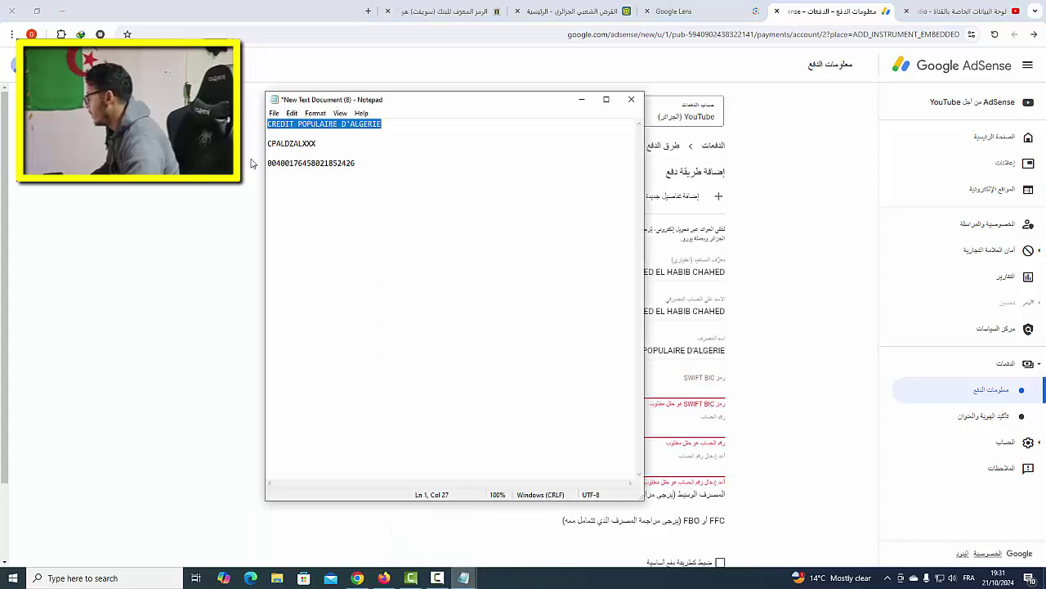
double_click(291, 143)
right_click(290, 141)
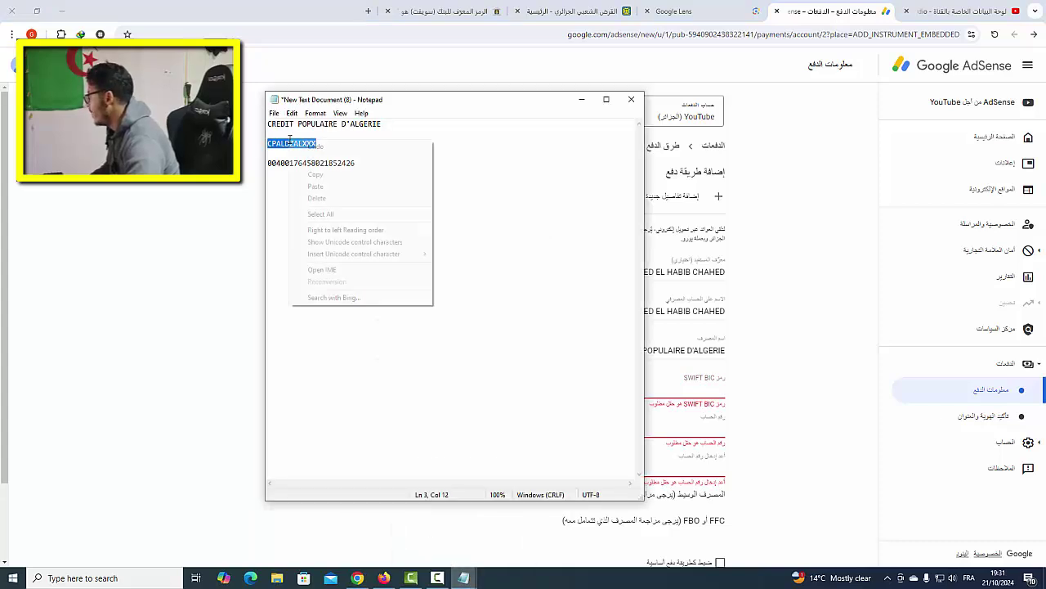
left_click(319, 174)
left_click(681, 384)
right_click(681, 383)
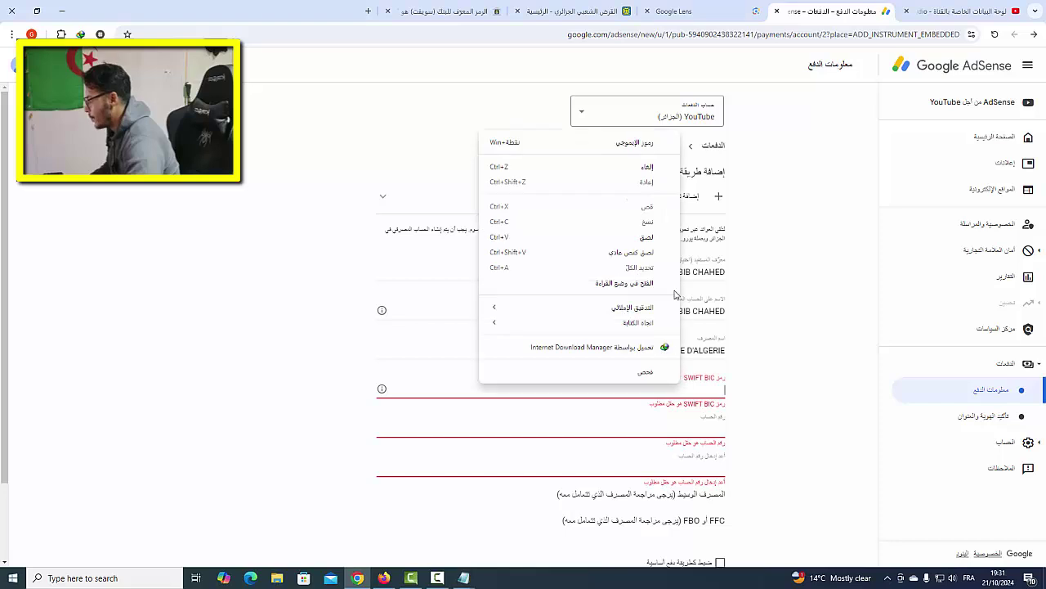
left_click(662, 252)
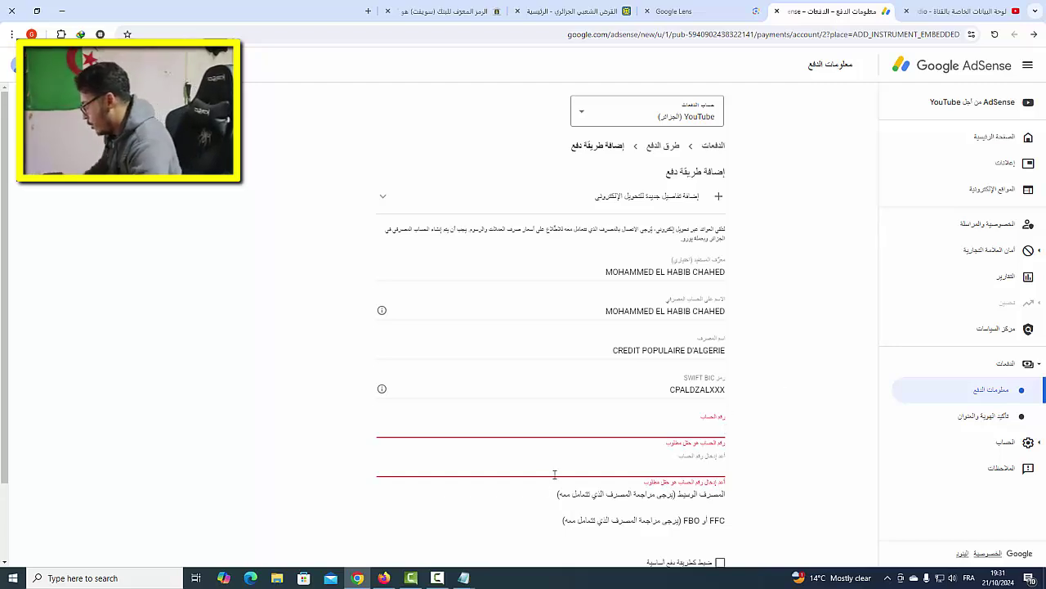
- Copy the account number from Notepad and paste it into both account-number fields
mouse_move(463, 578)
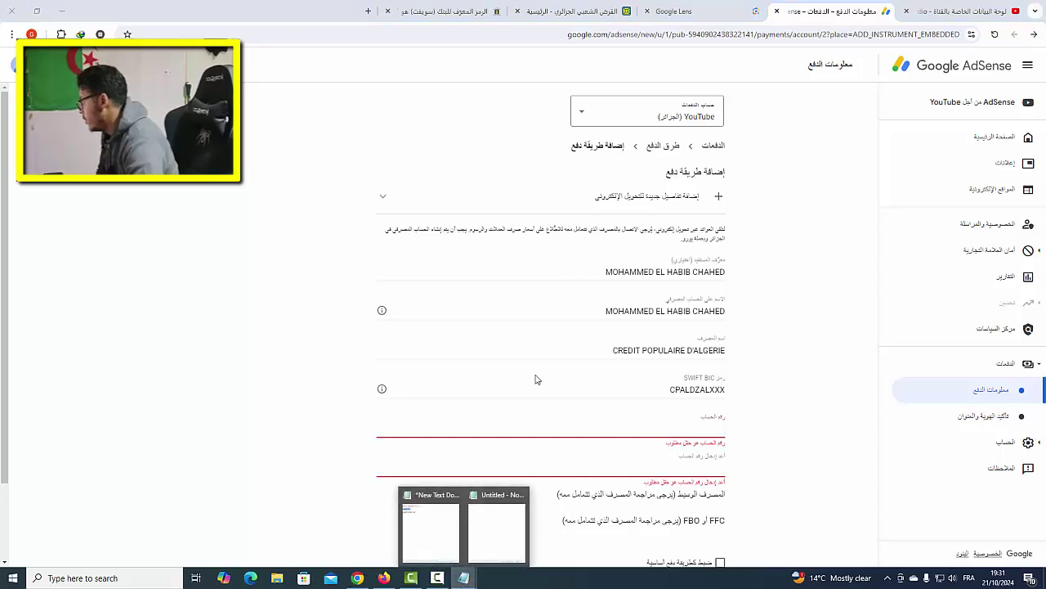
left_click(430, 532)
double_click(301, 163)
right_click(312, 164)
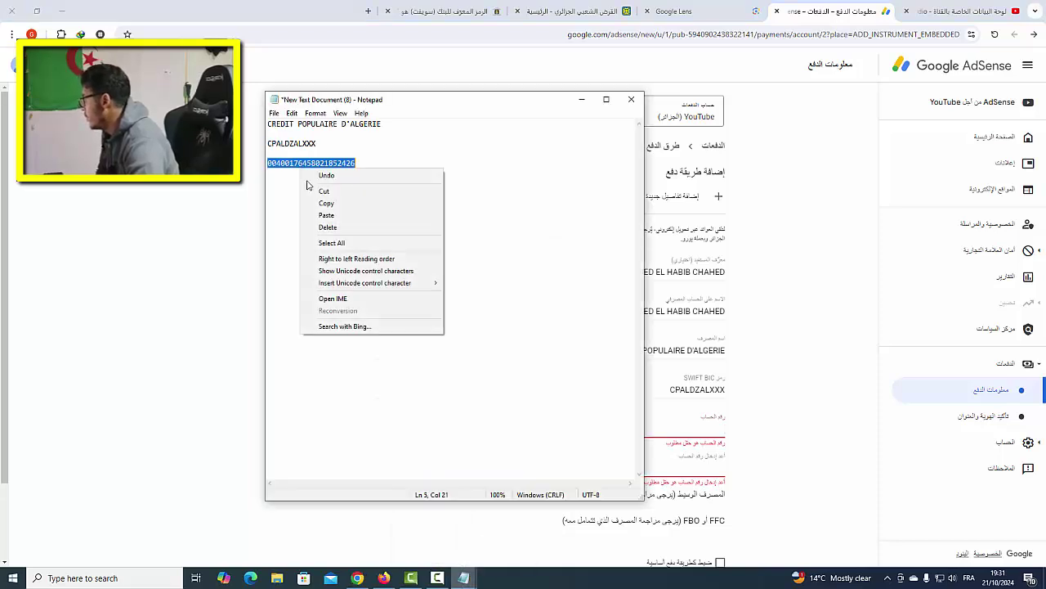
left_click(328, 203)
right_click(684, 427)
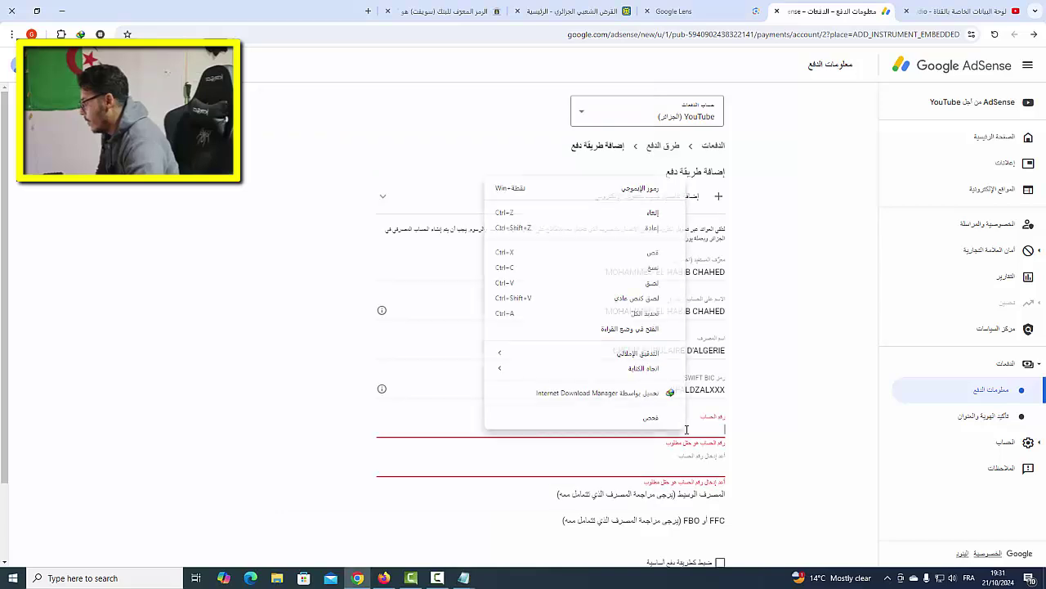
left_click(649, 283)
left_click(666, 464)
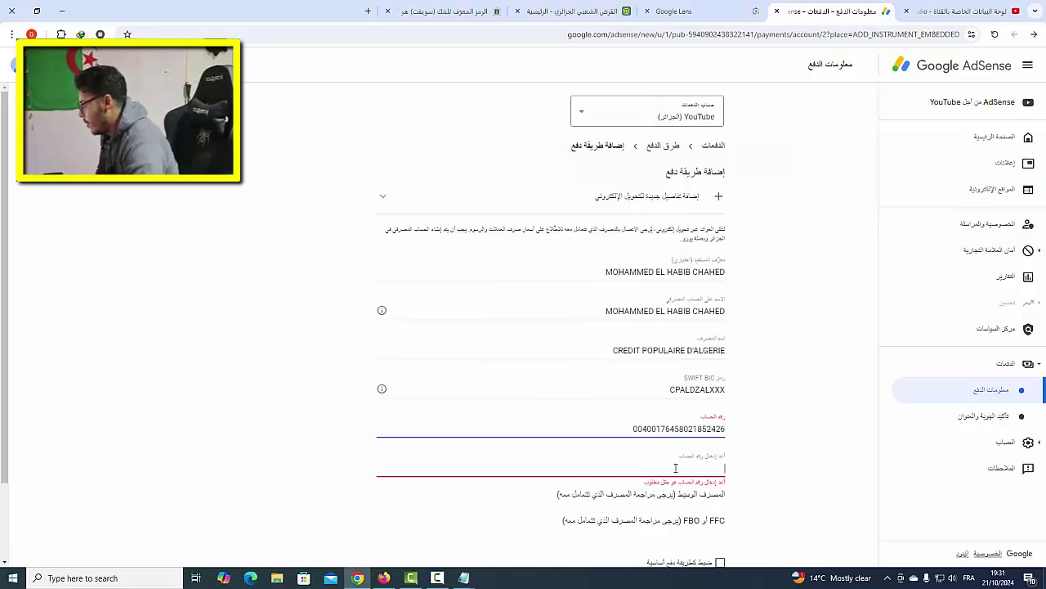
right_click(675, 467)
left_click(646, 338)
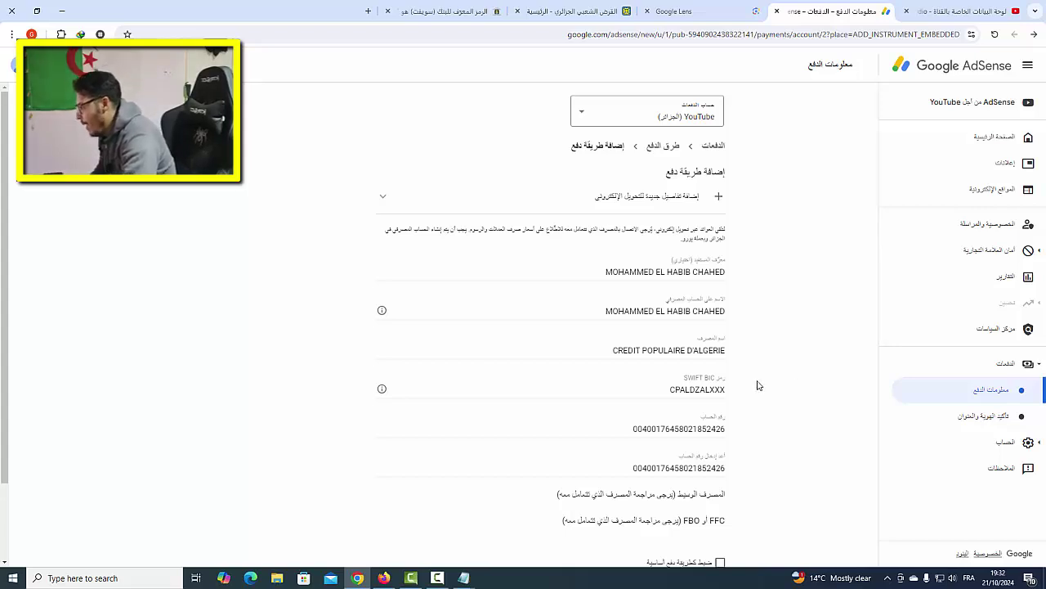
- Tick the checkbox making the new bank-transfer account the primary payment method
scroll(759, 388, "down", 2)
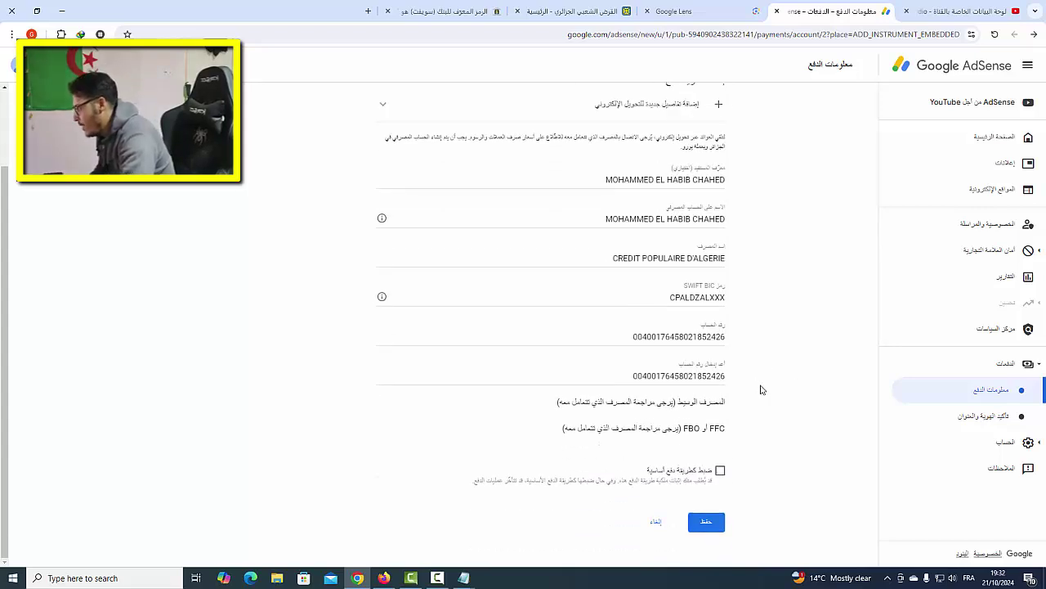
left_click(723, 474)
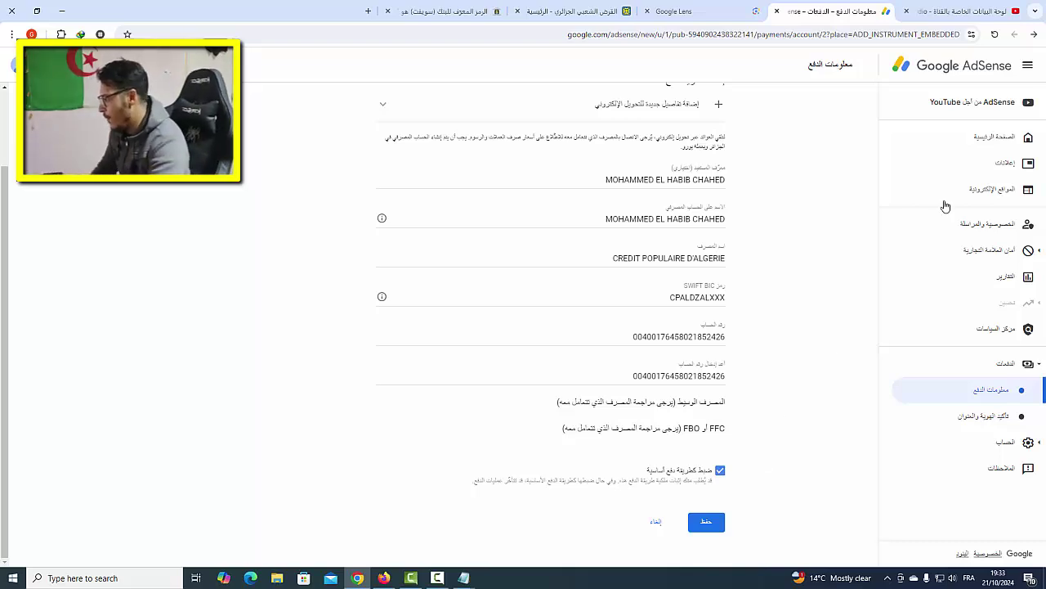
- Return to the Payment methods list and select the bank card's 'Primary' label
left_click(664, 523)
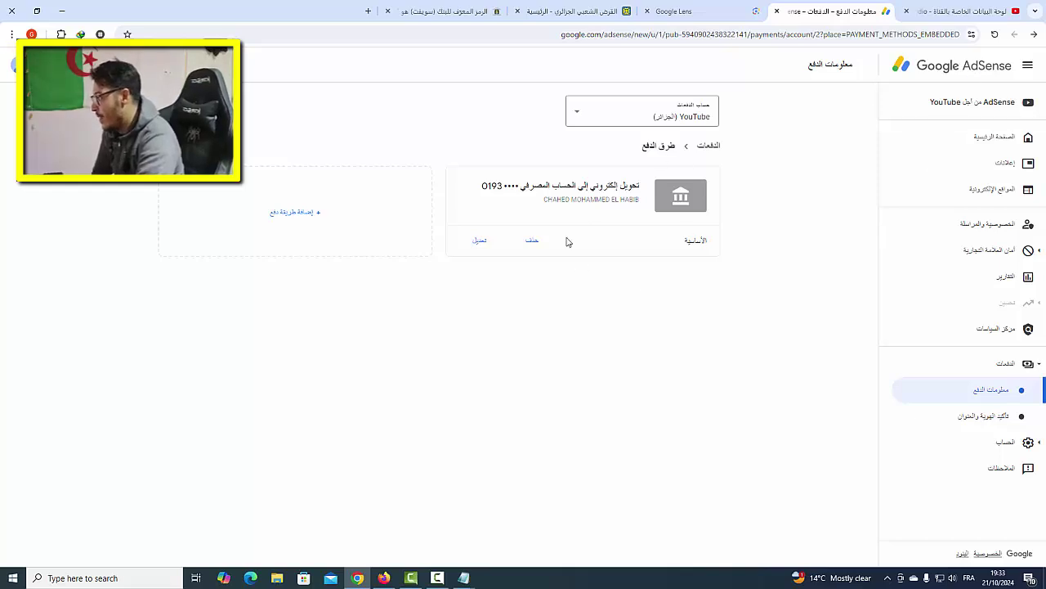
left_click_drag(686, 242, 708, 240)
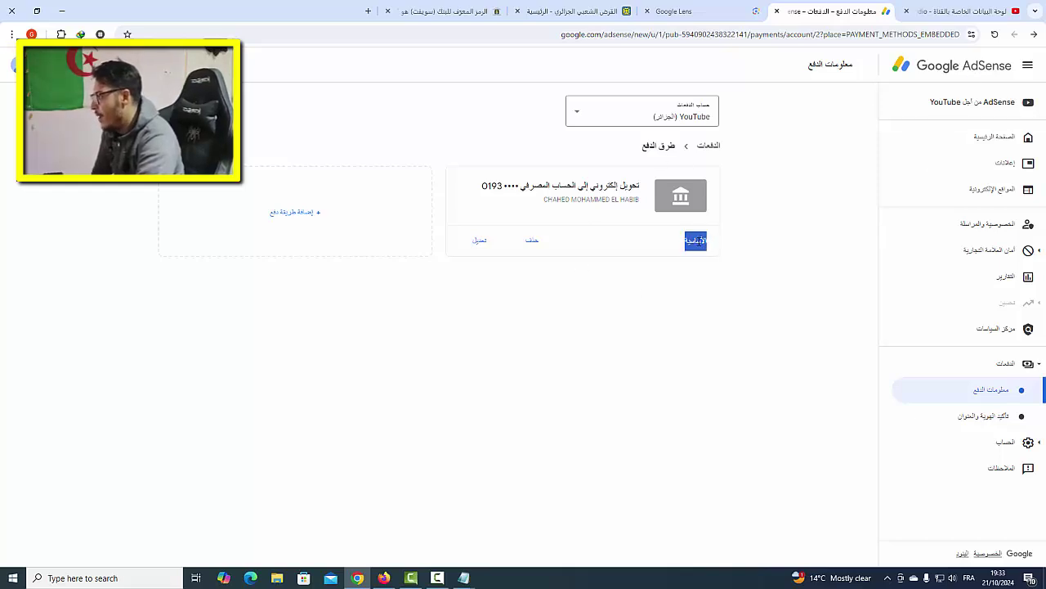